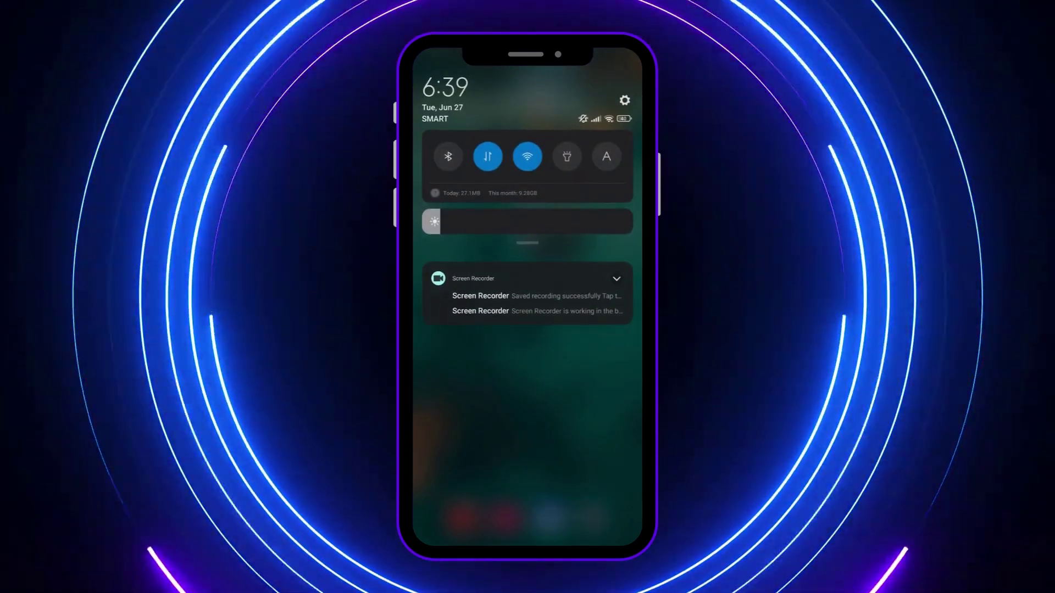
Open Settings > Apps > Manage apps to list the installed apps.
left_click(627, 99)
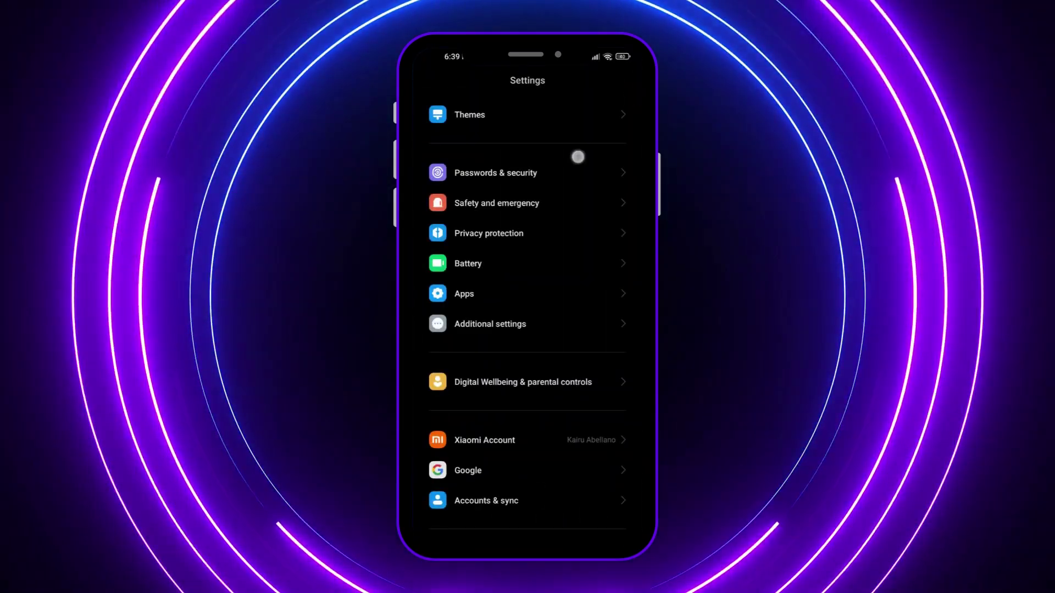
scroll(563, 300, "up", 5)
scroll(563, 300, "down", 10)
scroll(545, 284, "up", 2)
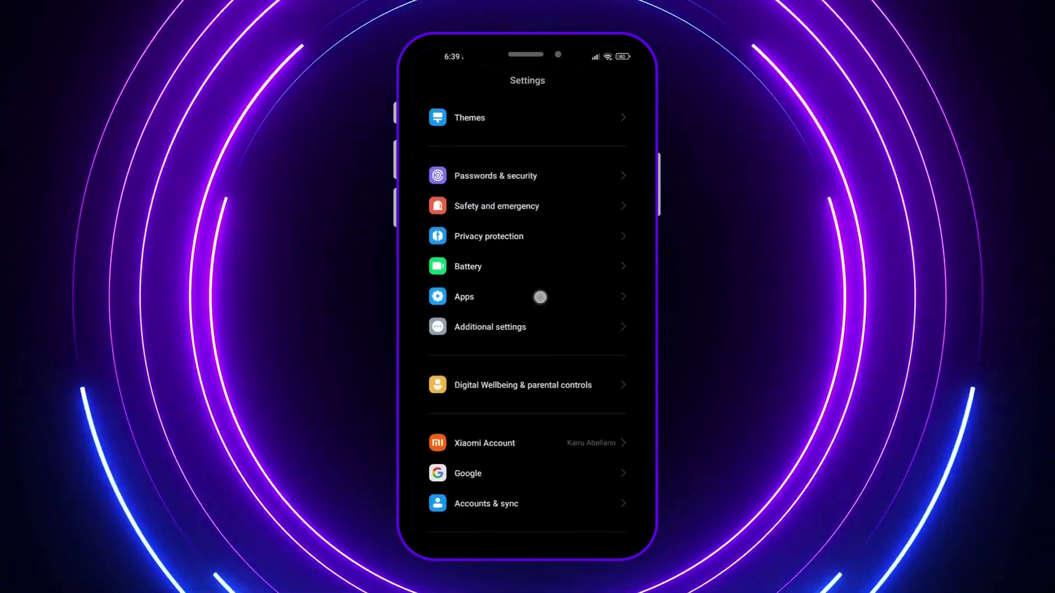
left_click(544, 284)
scroll(545, 285, "up", 1)
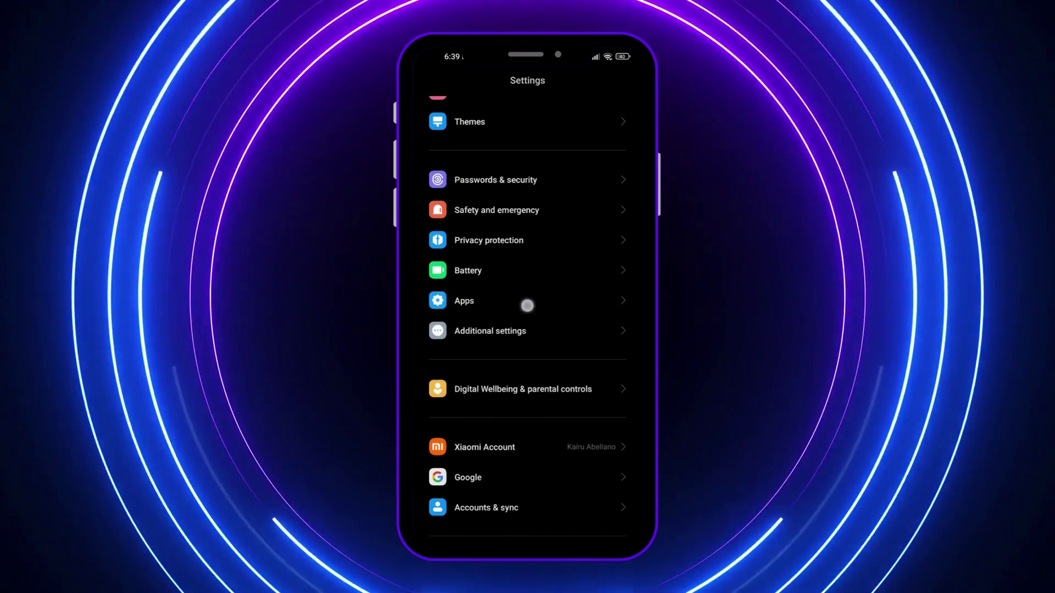
left_click(533, 304)
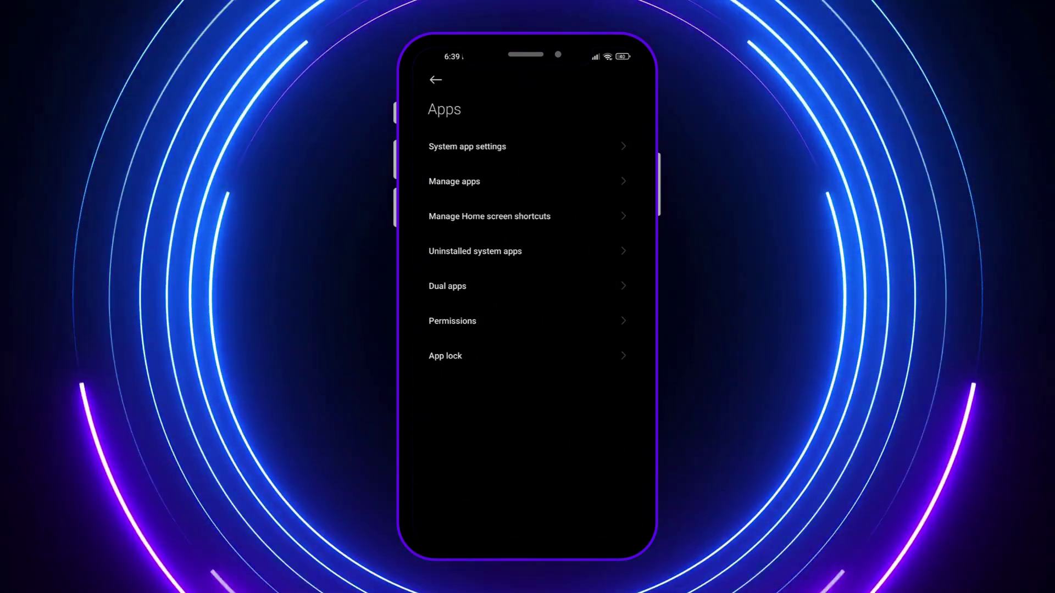
left_click(454, 182)
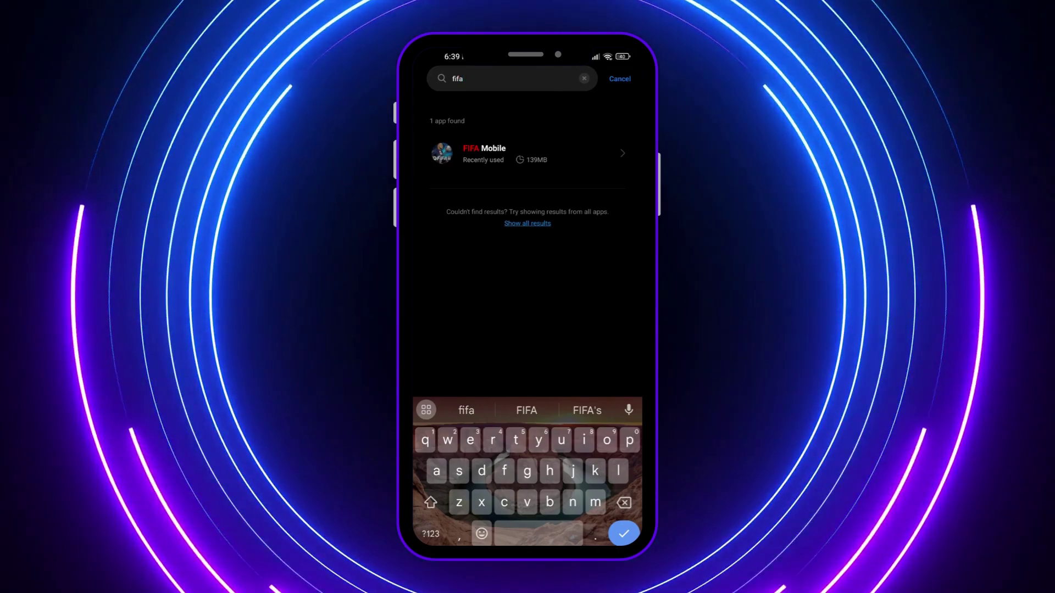
Clear all of FIFA Mobile's app data from its app info page and confirm.
left_click(527, 154)
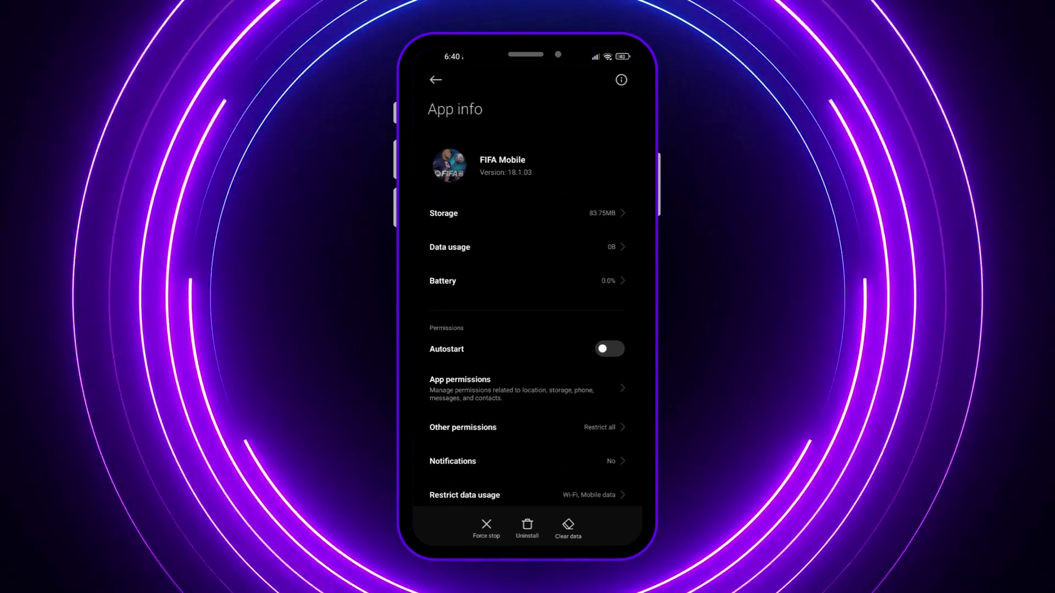
mouse_move(556, 272)
left_mouse_down()
mouse_move(569, 113)
mouse_move(557, 238)
left_mouse_up()
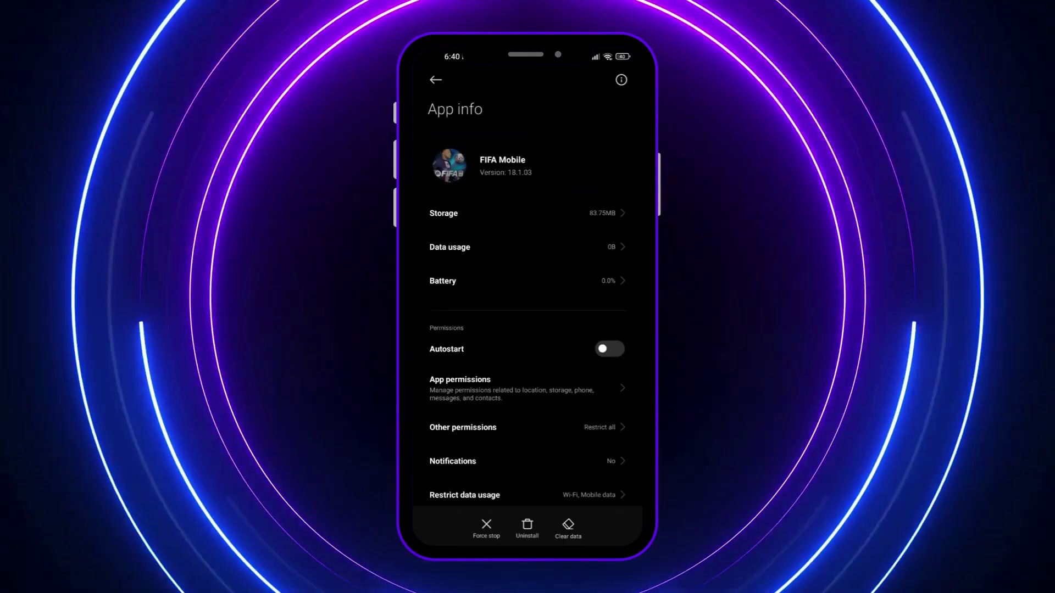
left_click(577, 530)
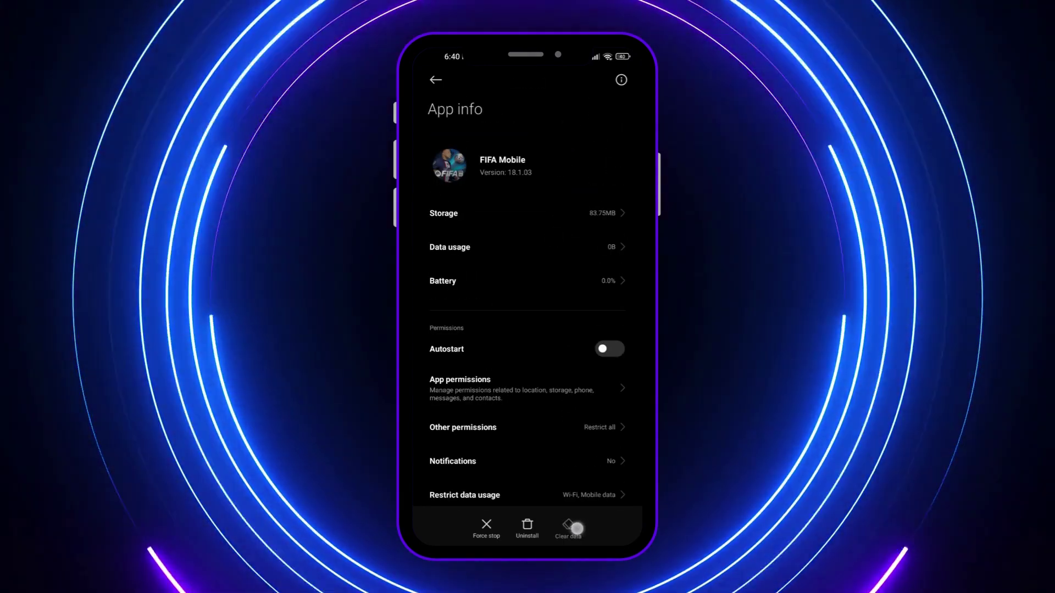
left_click(577, 527)
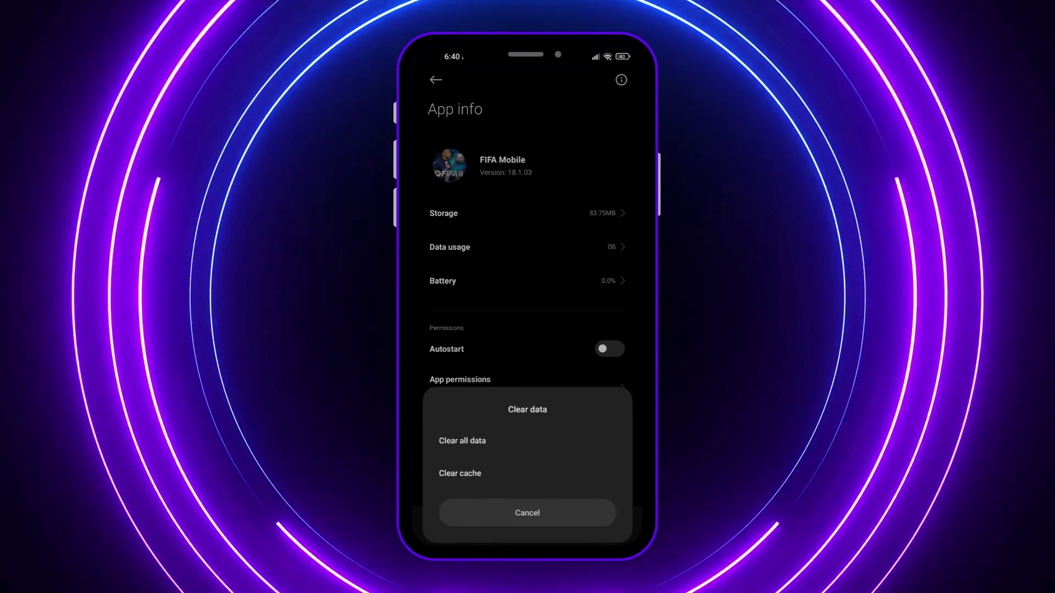
left_click(573, 441)
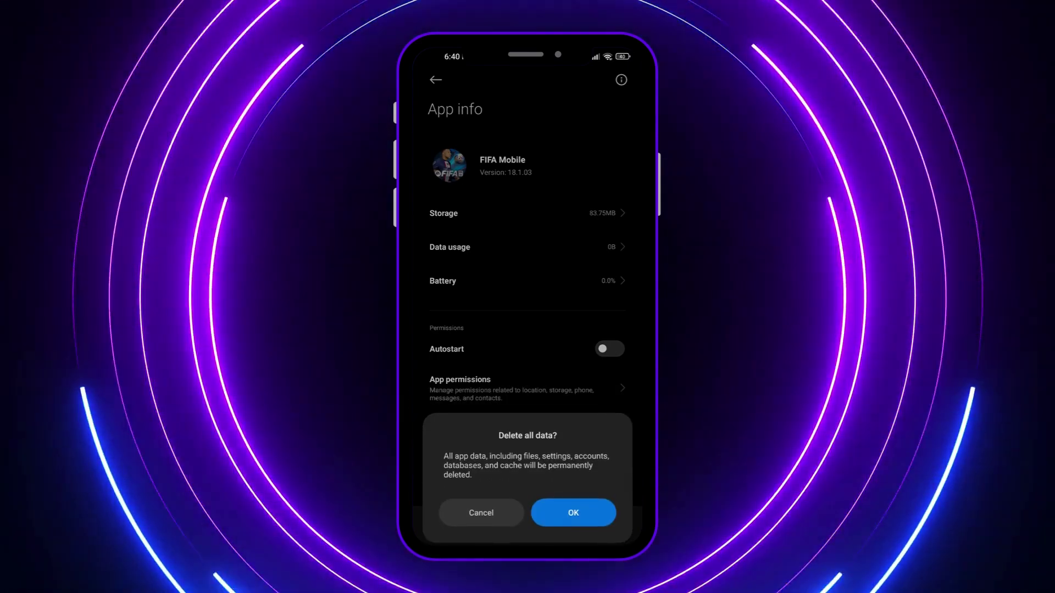
left_click(573, 513)
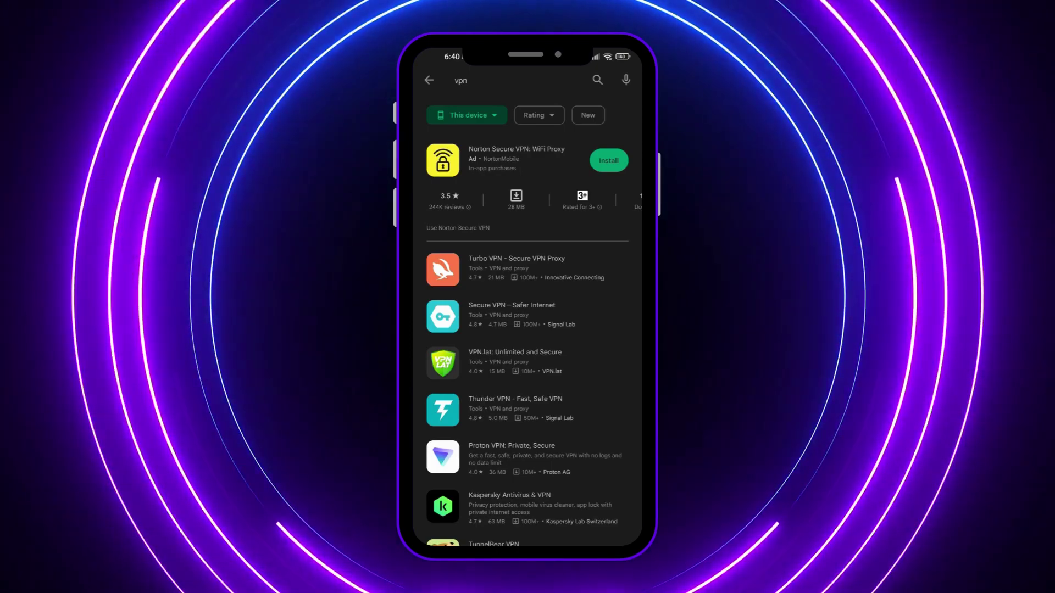
scroll(528, 330, "down", 2)
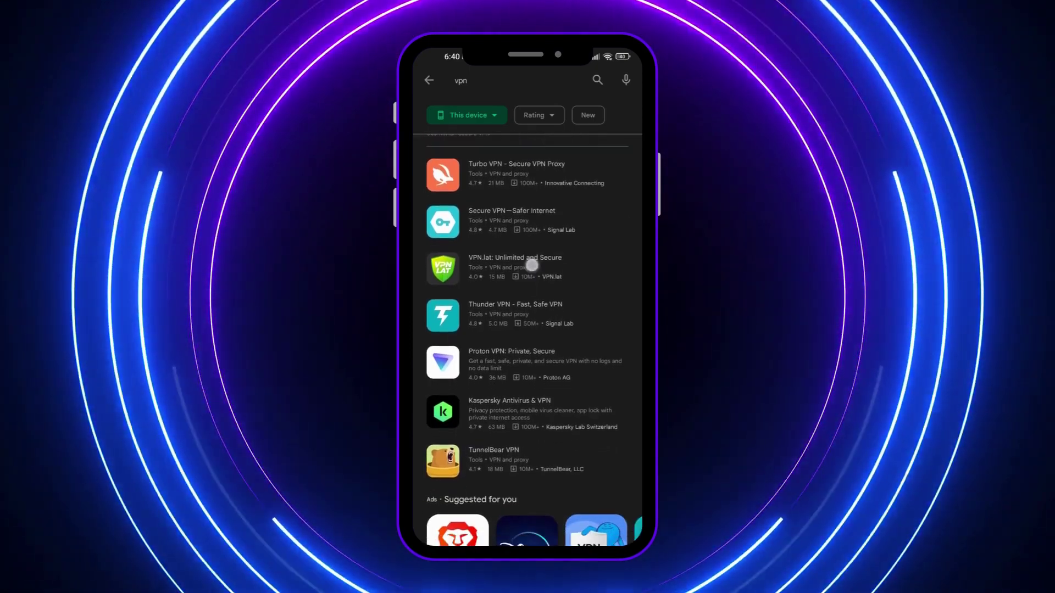
scroll(527, 330, "down", 2)
scroll(528, 288, "up", 4)
scroll(532, 330, "down", 1)
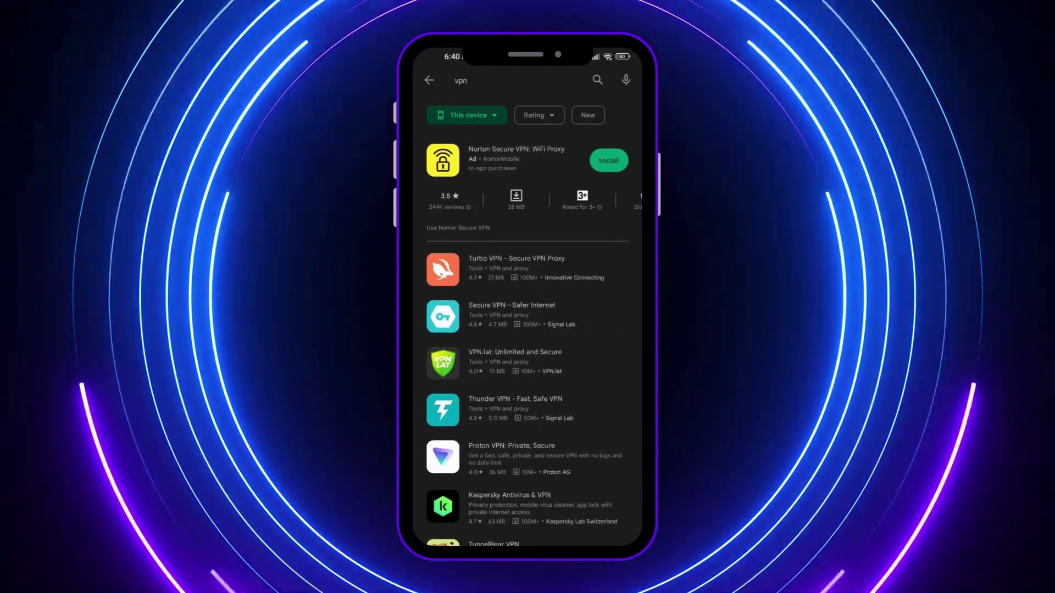
Change the Play Store search from 'vpn' to 'nordvpn'.
left_click(519, 80)
key("BackSpace")
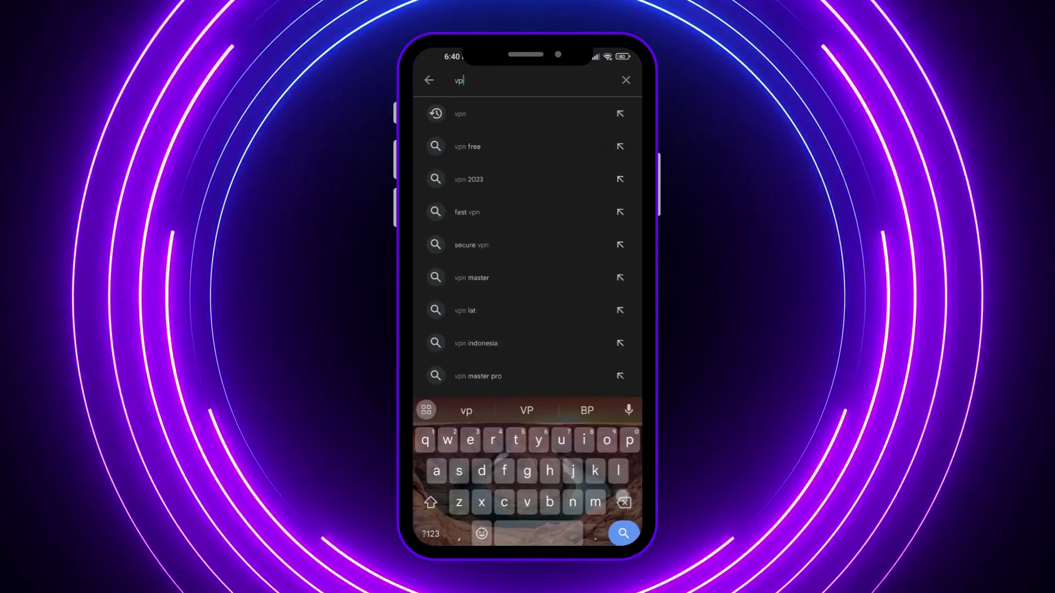
type("nord")
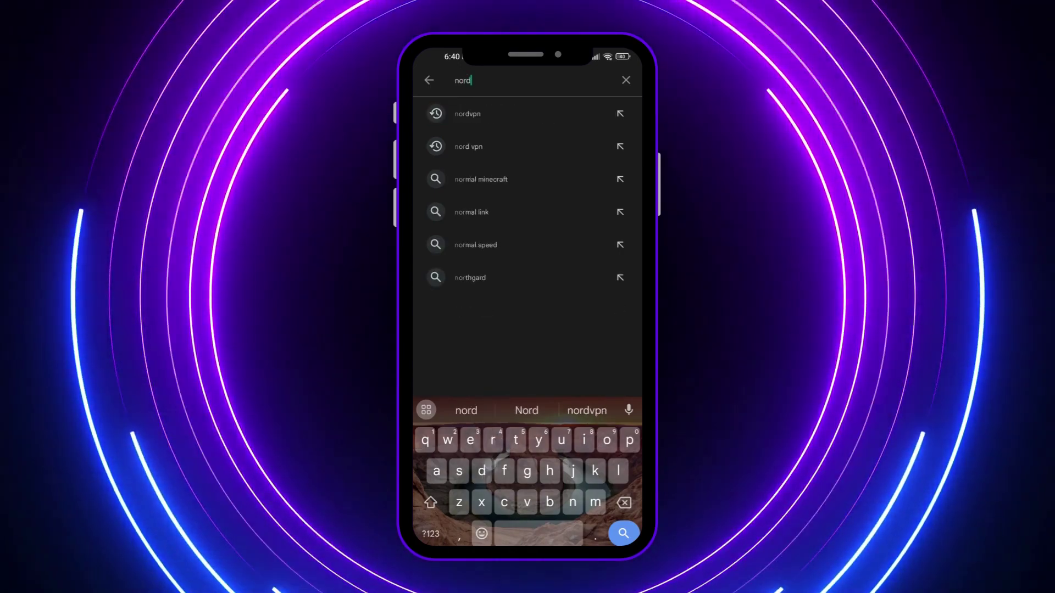
left_click(468, 114)
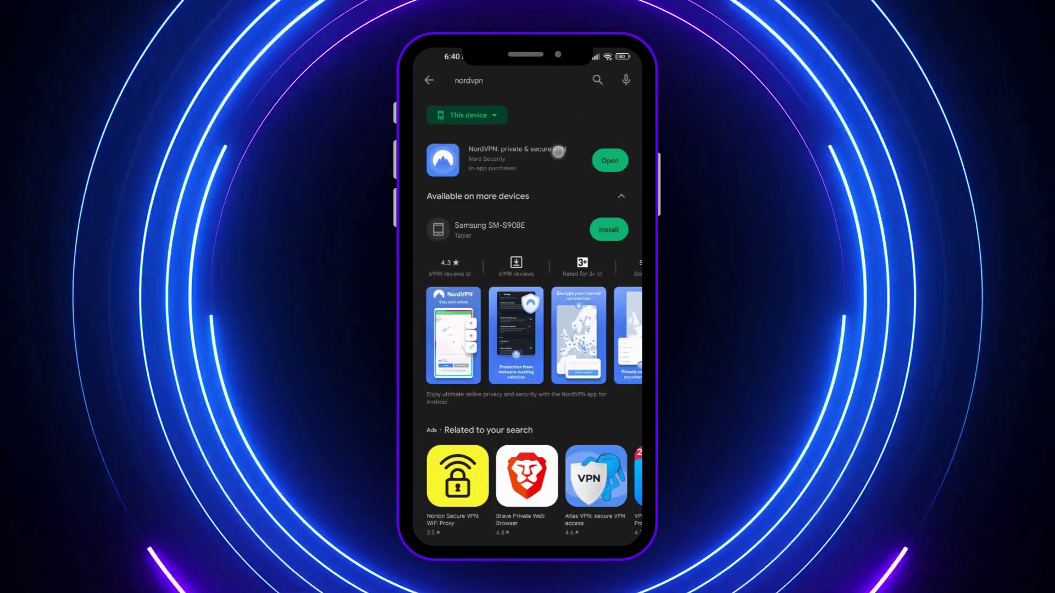
Open NordVPN's Play Store page and launch the app.
left_click(503, 158)
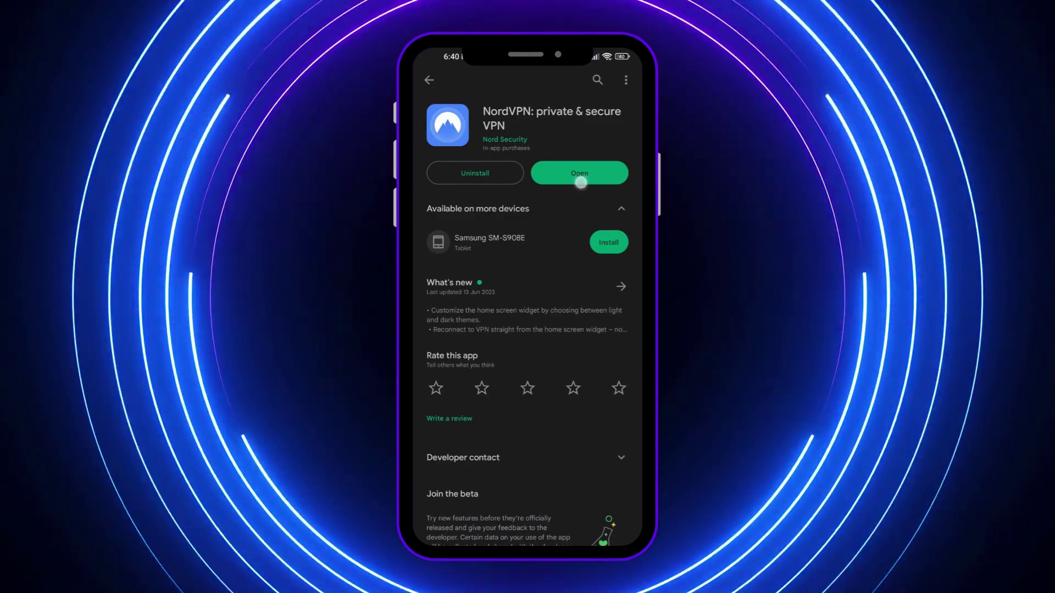
left_click(580, 173)
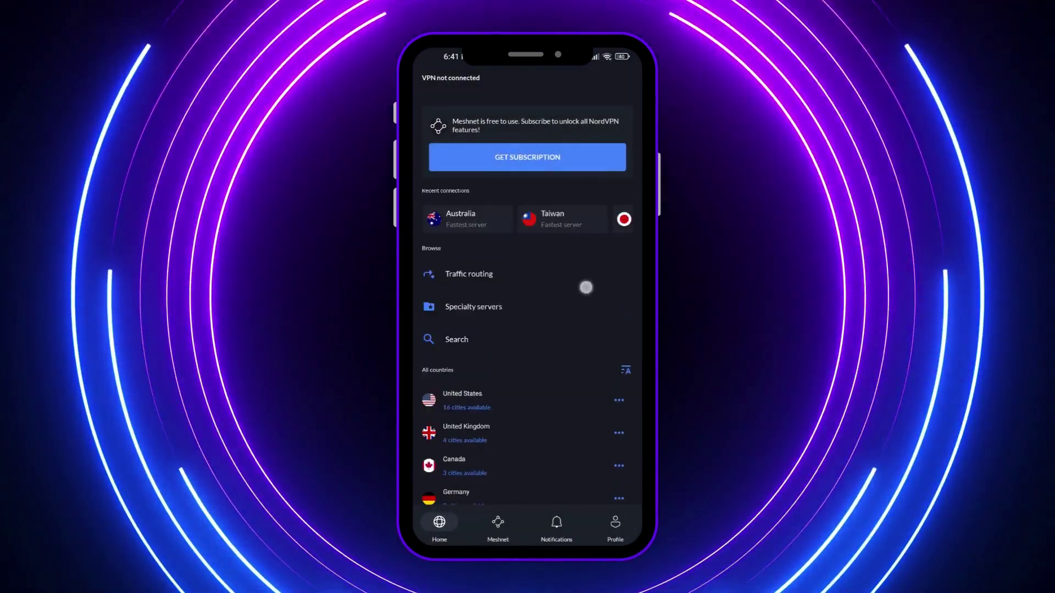
Pick Germany in NordVPN, decline shortcuts, then go to FIFA Mobile's home page.
left_click_drag(585, 286, 585, 412)
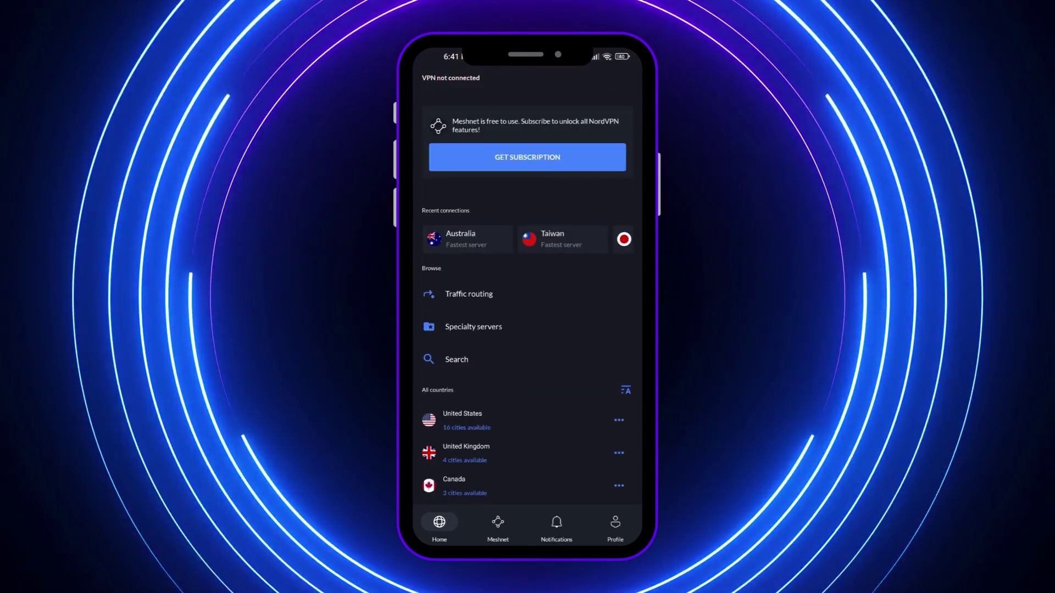
scroll(557, 332, "down", 5)
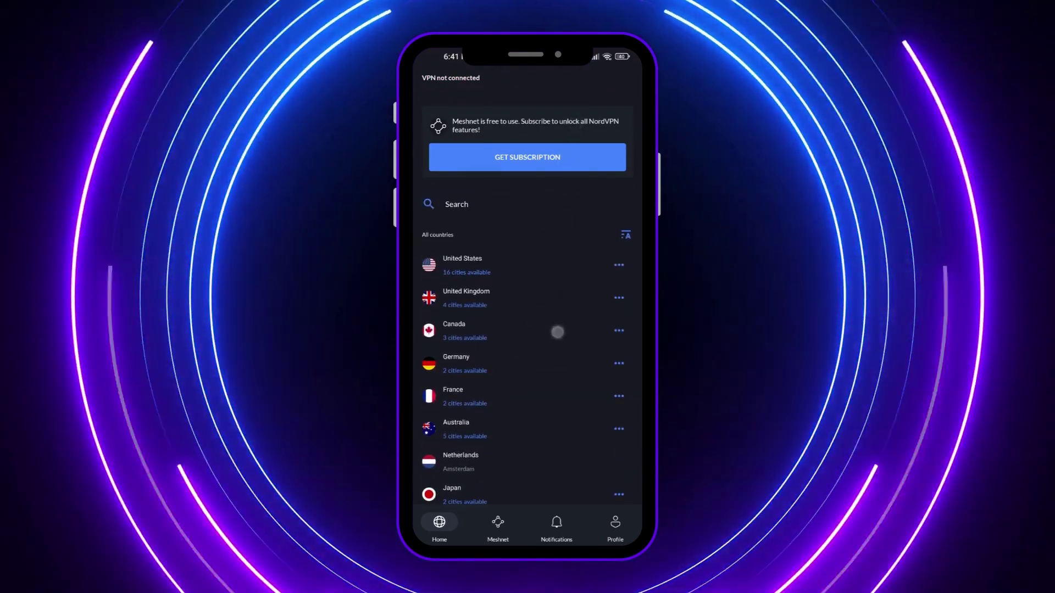
scroll(557, 333, "down", 3)
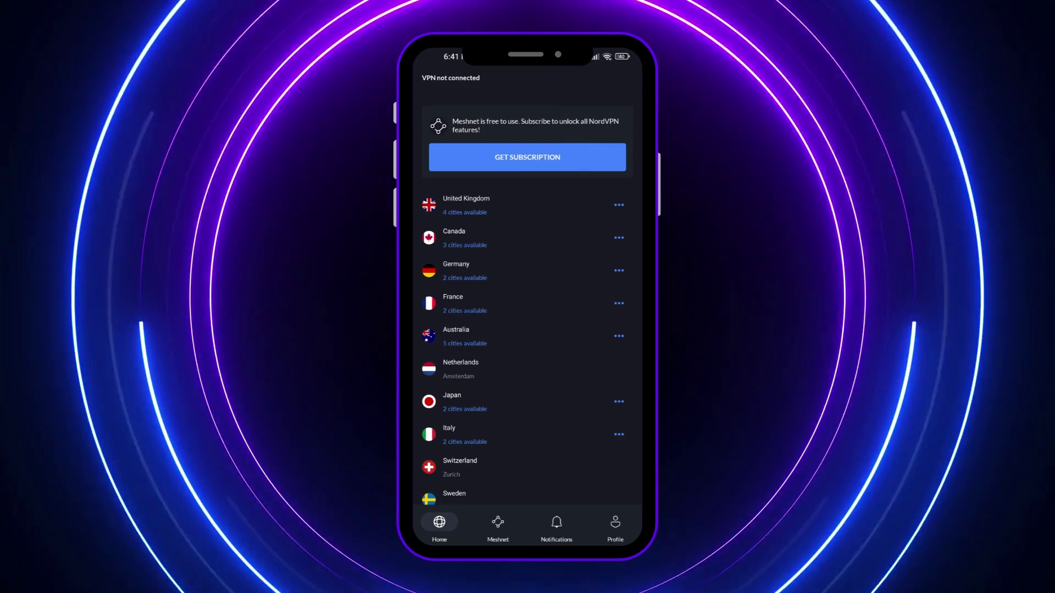
scroll(530, 328, "up", 2)
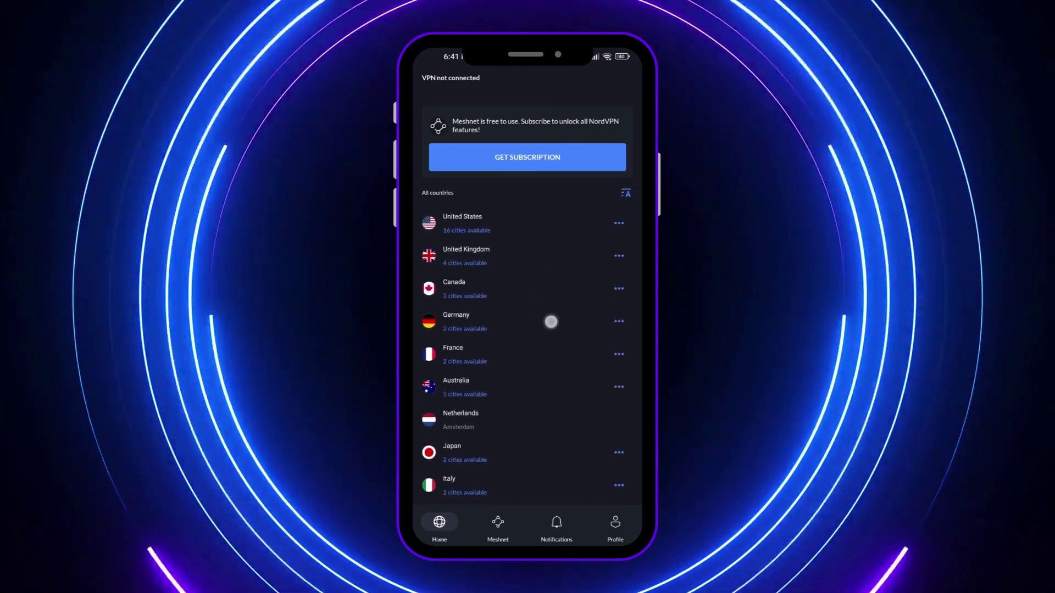
scroll(530, 327, "down", 1)
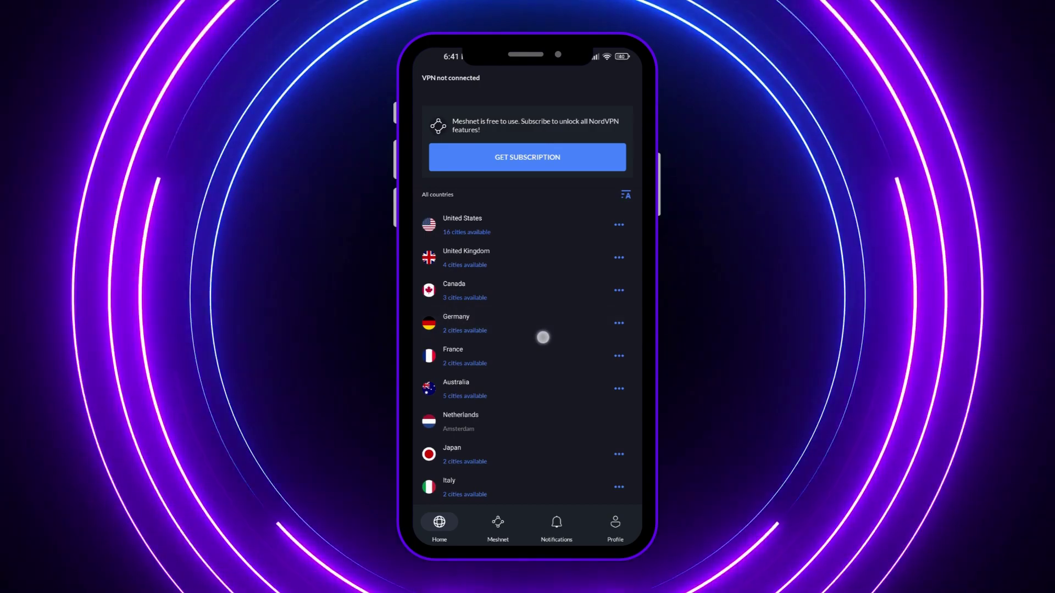
left_click(512, 328)
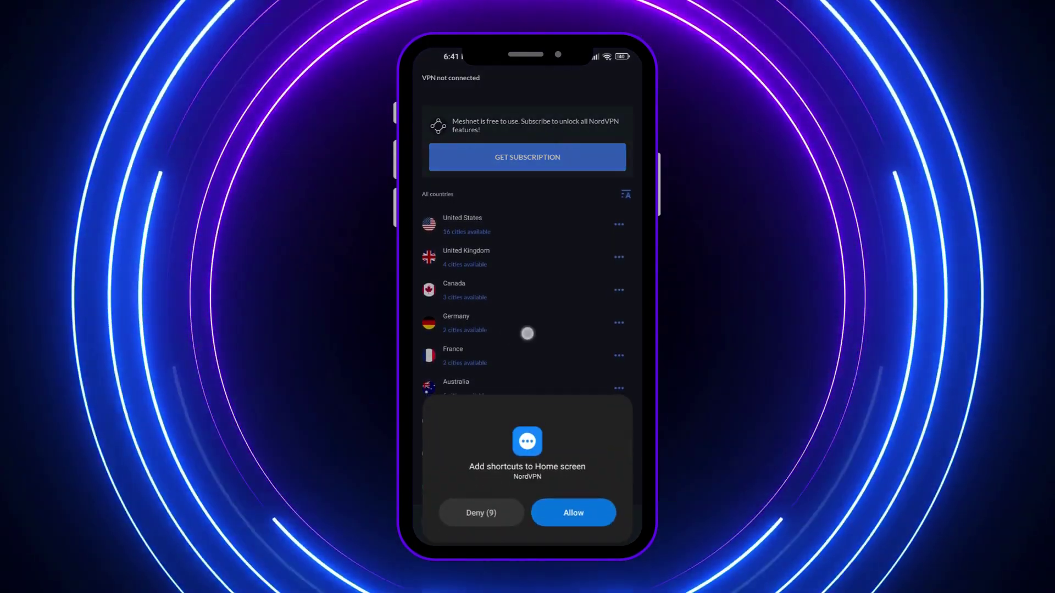
left_click(489, 512)
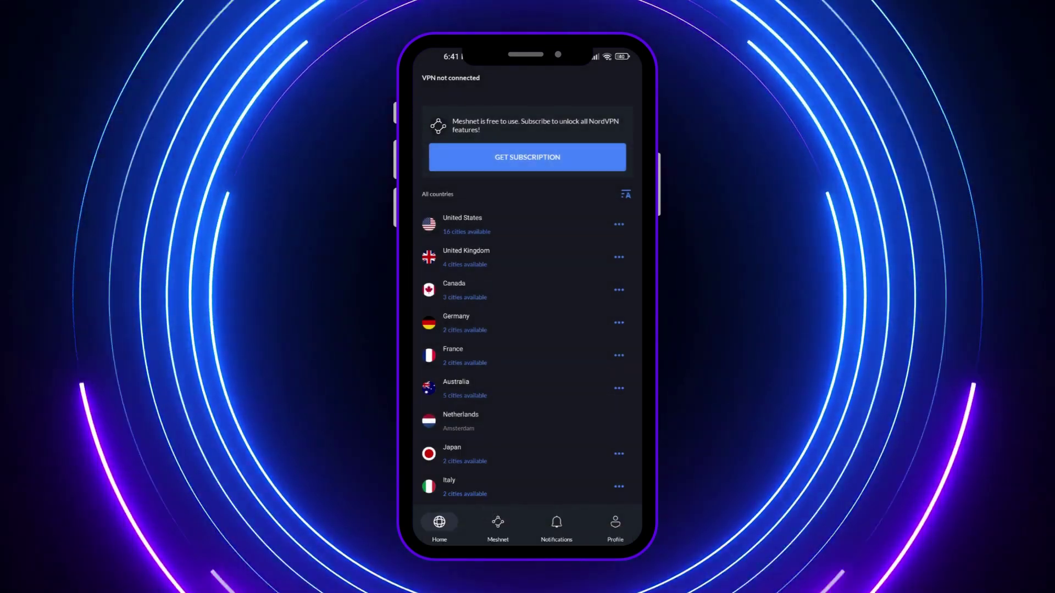
scroll(543, 310, "down", 2)
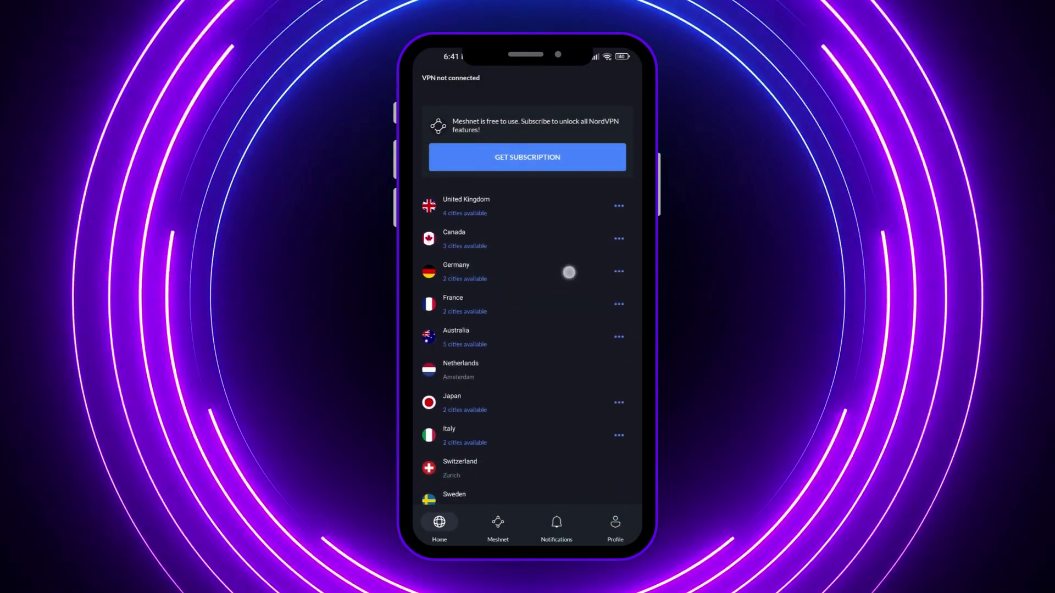
scroll(552, 285, "up", 2)
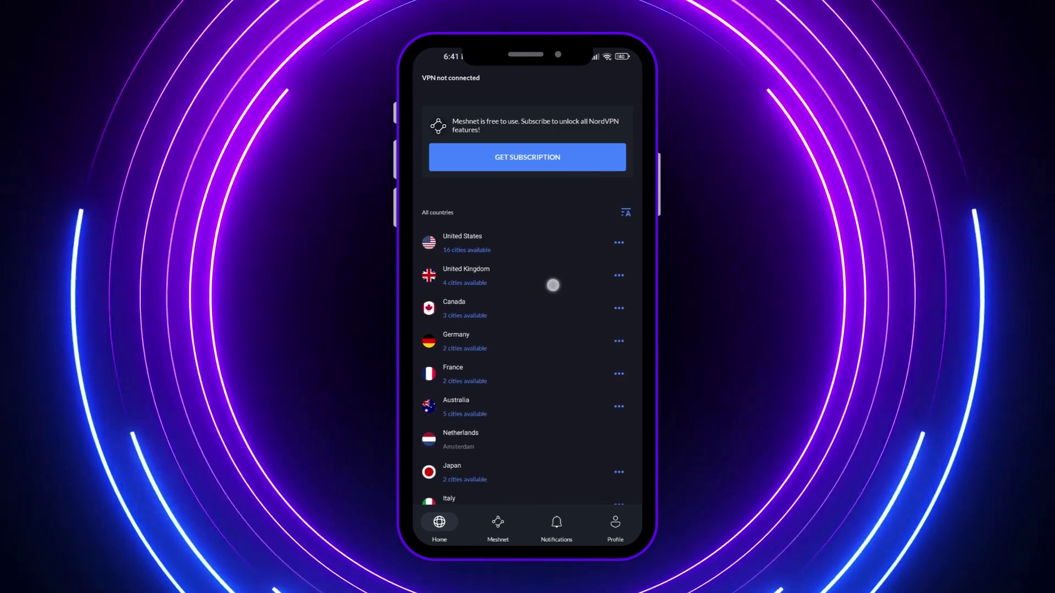
scroll(552, 286, "up", 2)
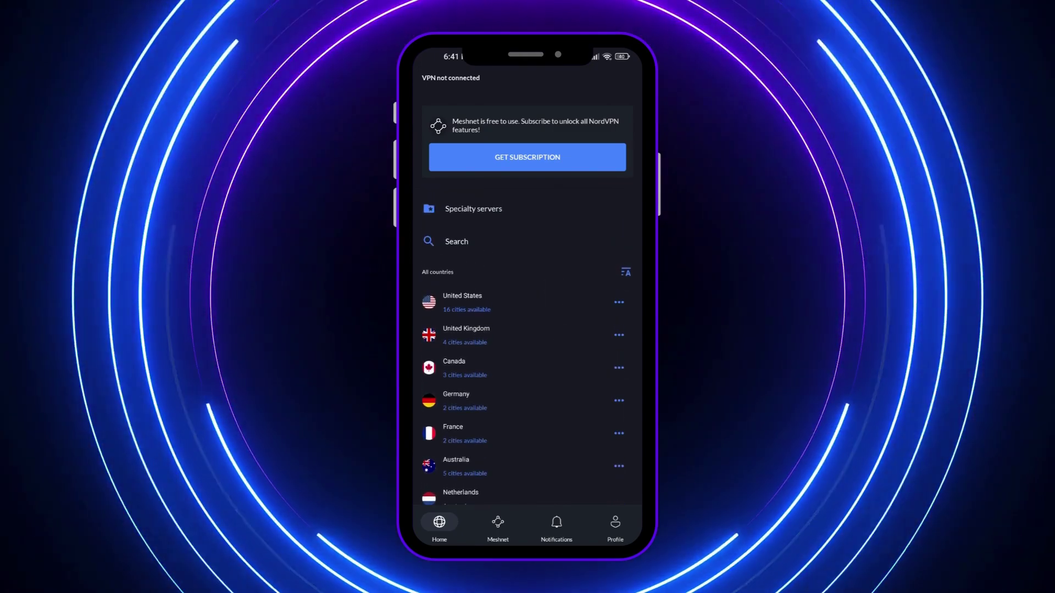
scroll(557, 275, "up", 3)
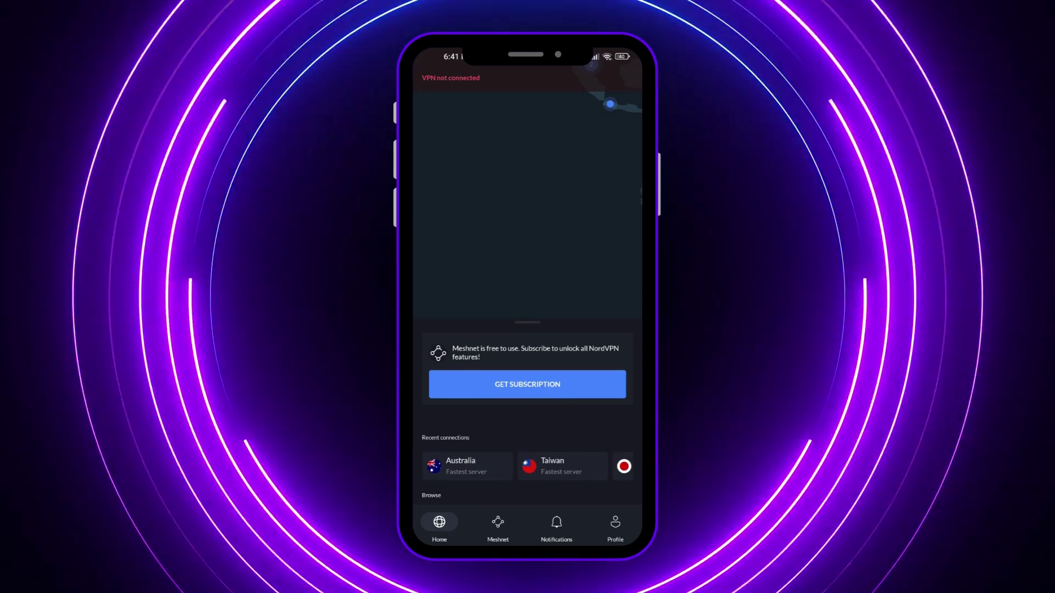
scroll(527, 371, "down", 3)
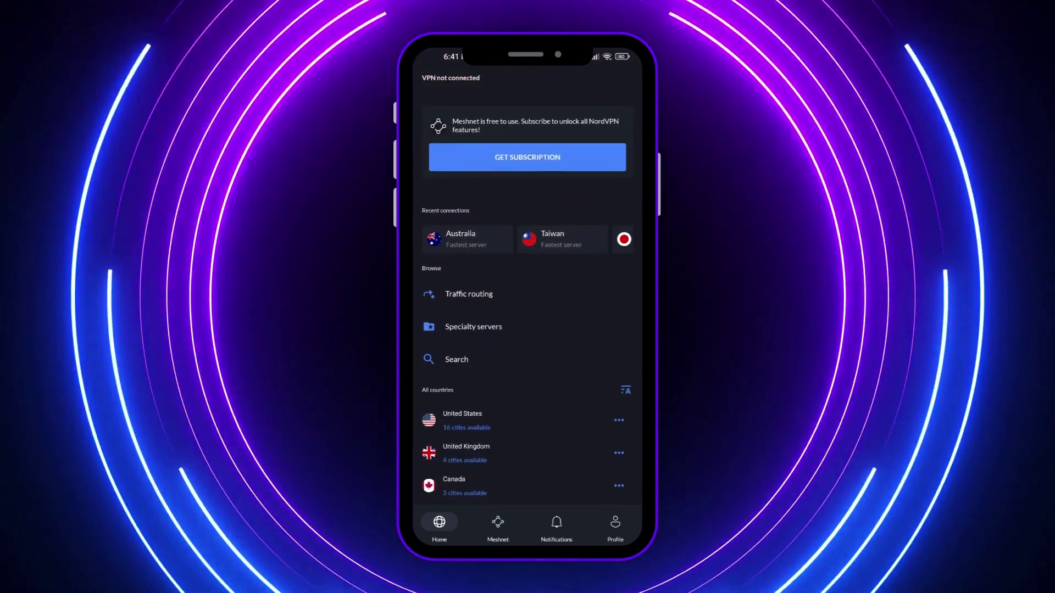
scroll(528, 330, "down", 5)
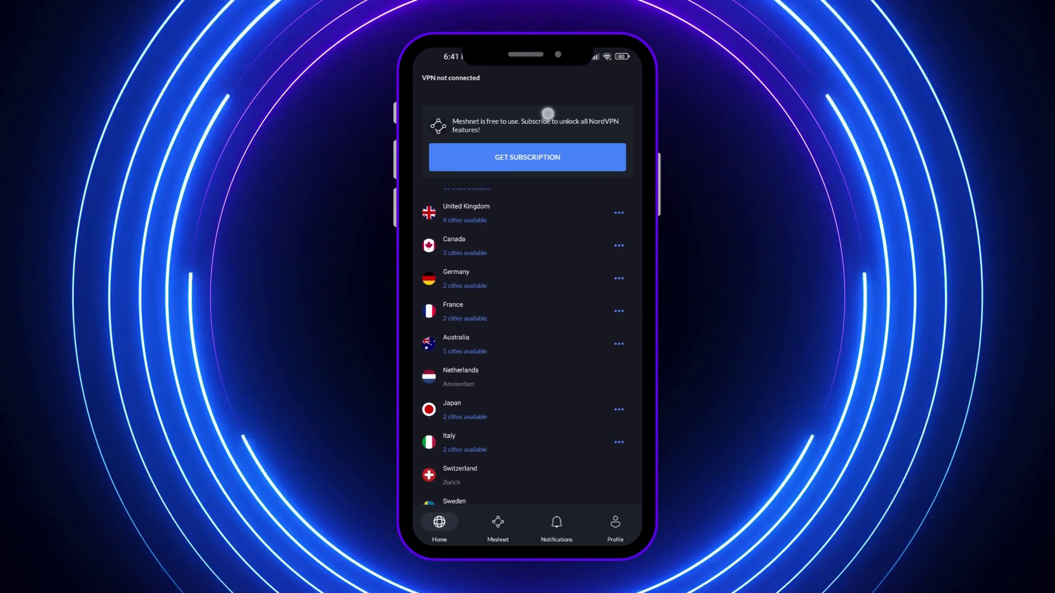
scroll(528, 289, "up", 3)
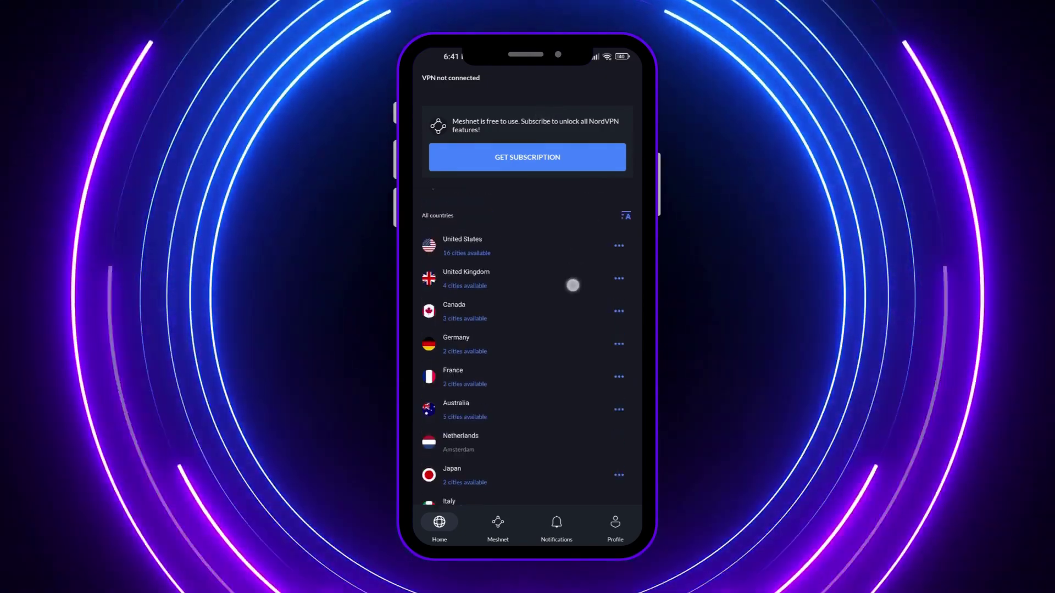
key("super")
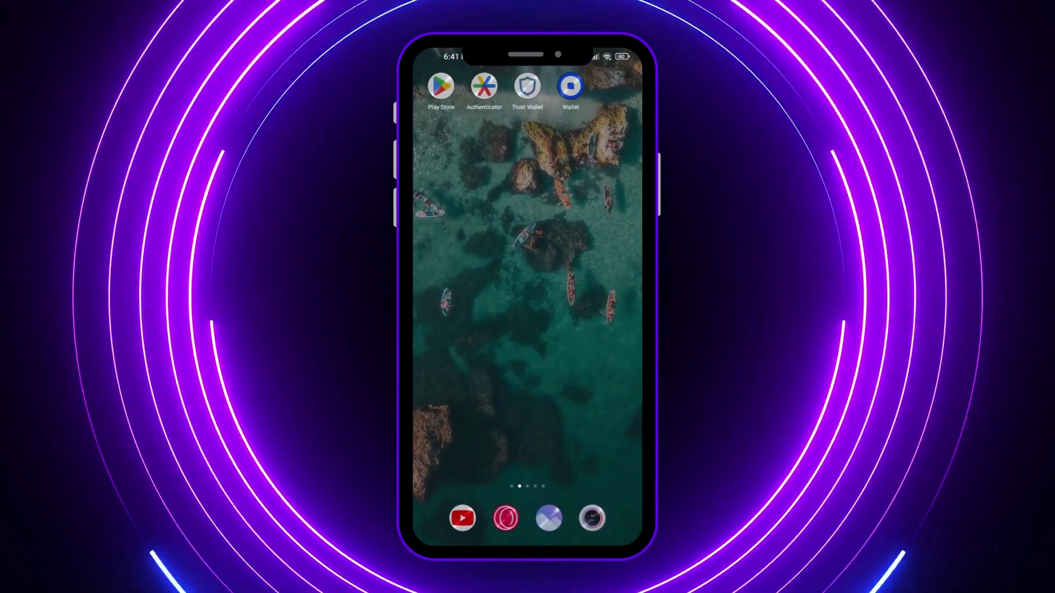
left_click_drag(594, 289, 445, 288)
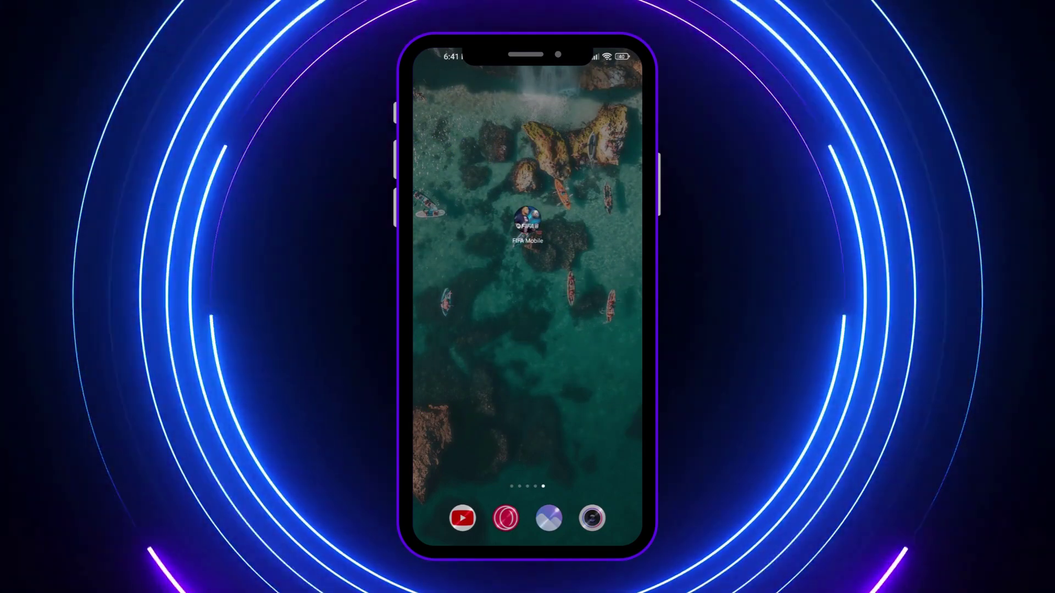
Launch FIFA Mobile from its home-screen icon.
left_click(527, 221)
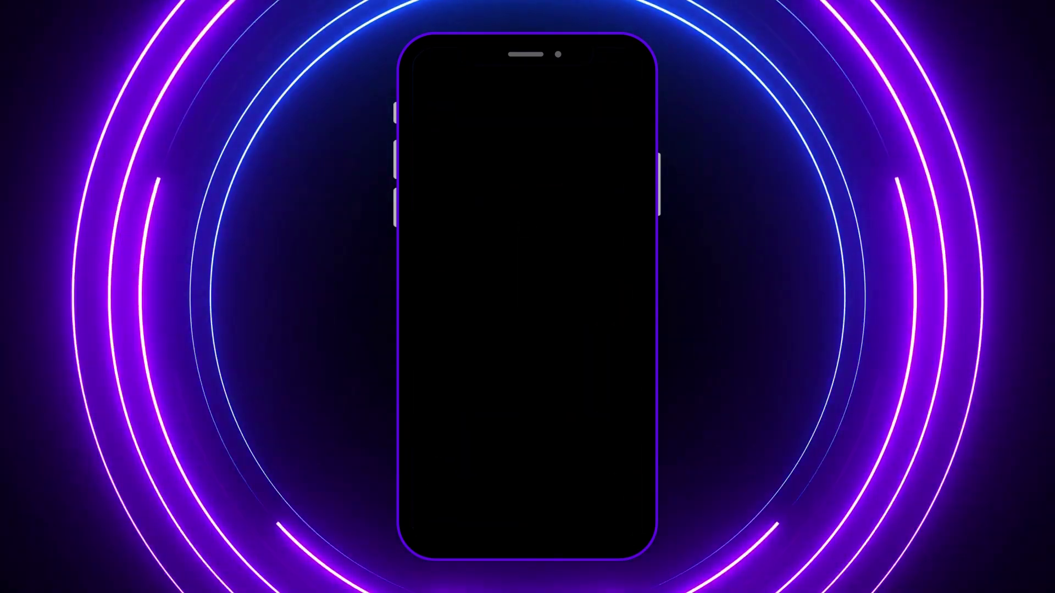